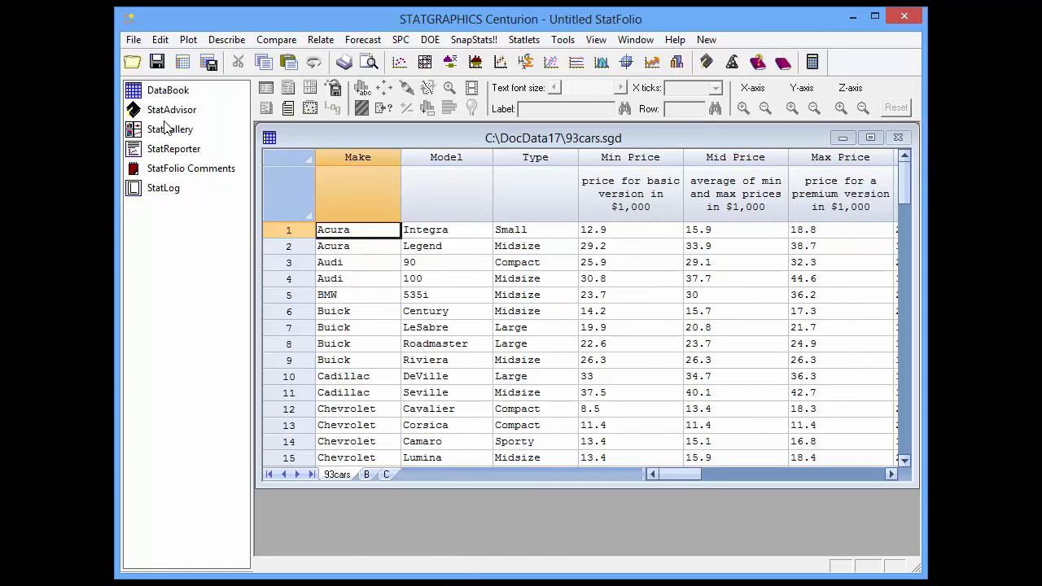
Step: Open the StatLog and set its preferences to Custom output, keeping all its logging options enabled
left_click(160, 194)
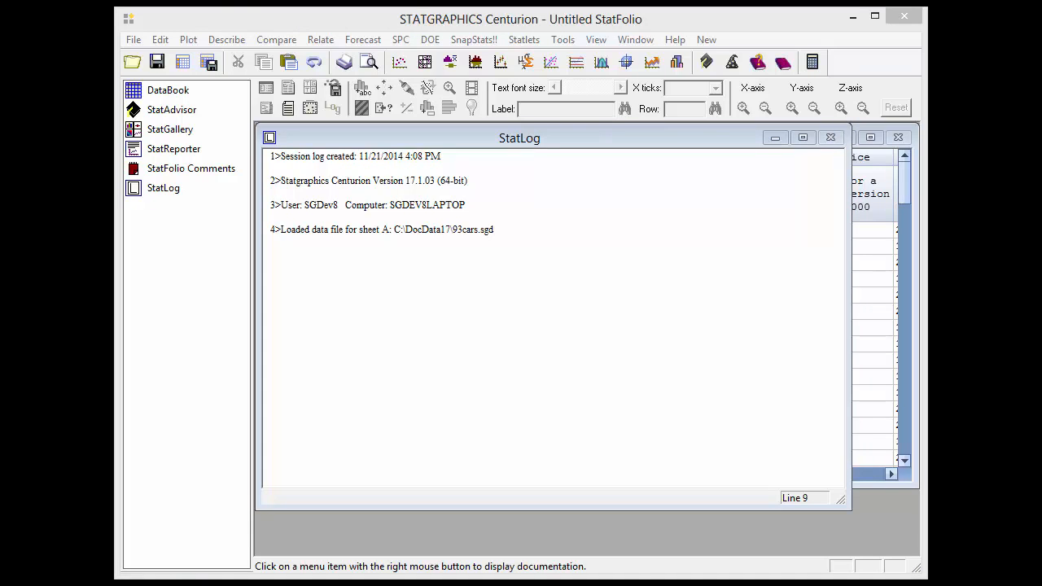
left_click(161, 42)
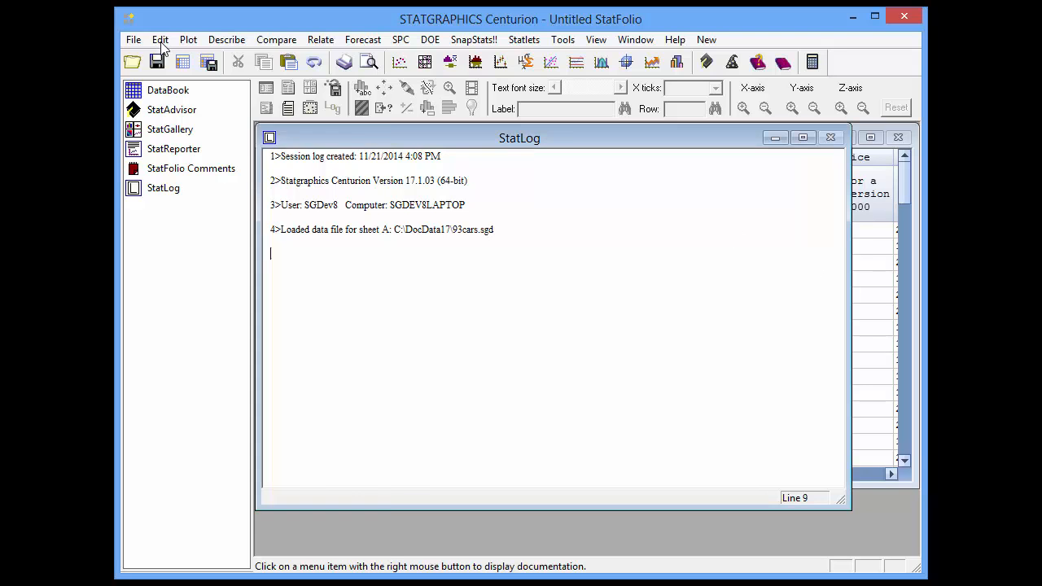
left_click(160, 41)
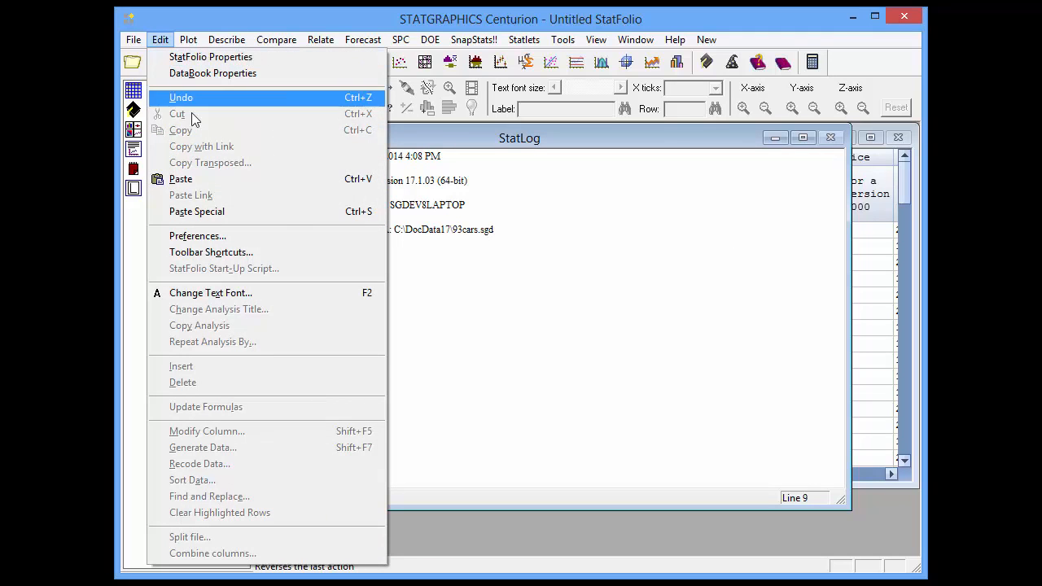
left_click(228, 236)
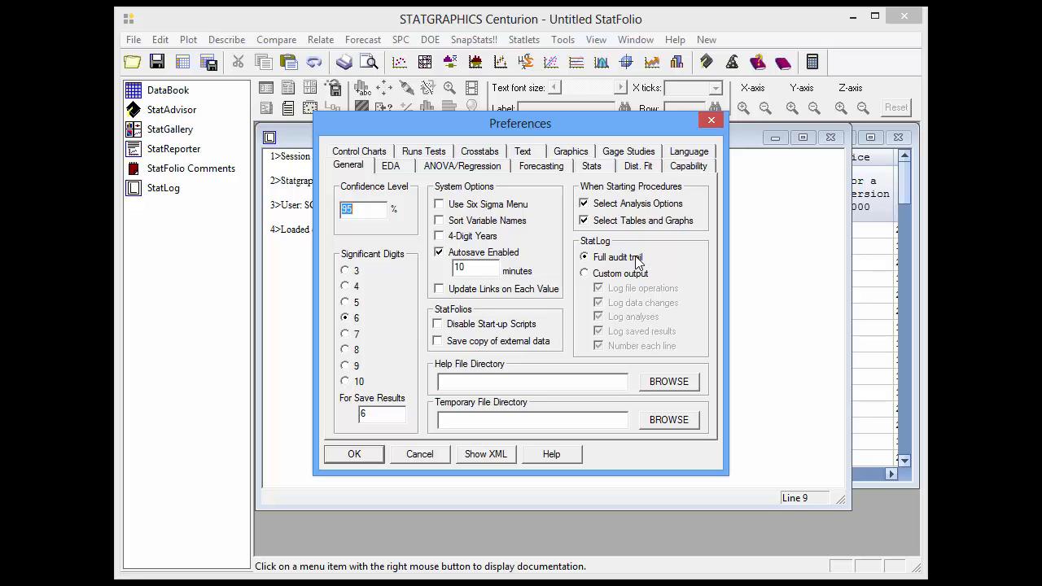
left_click(587, 274)
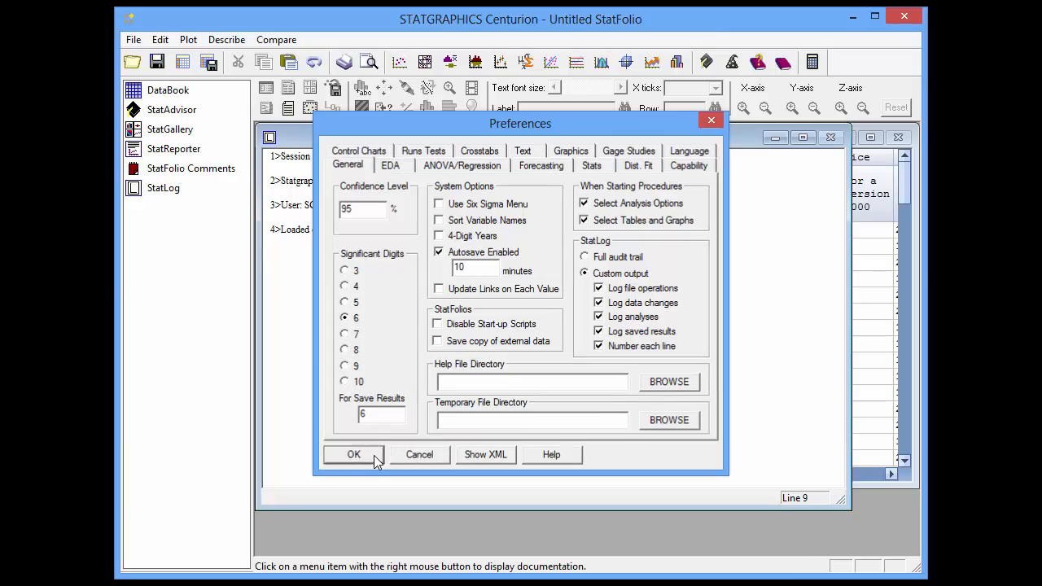
left_click(374, 455)
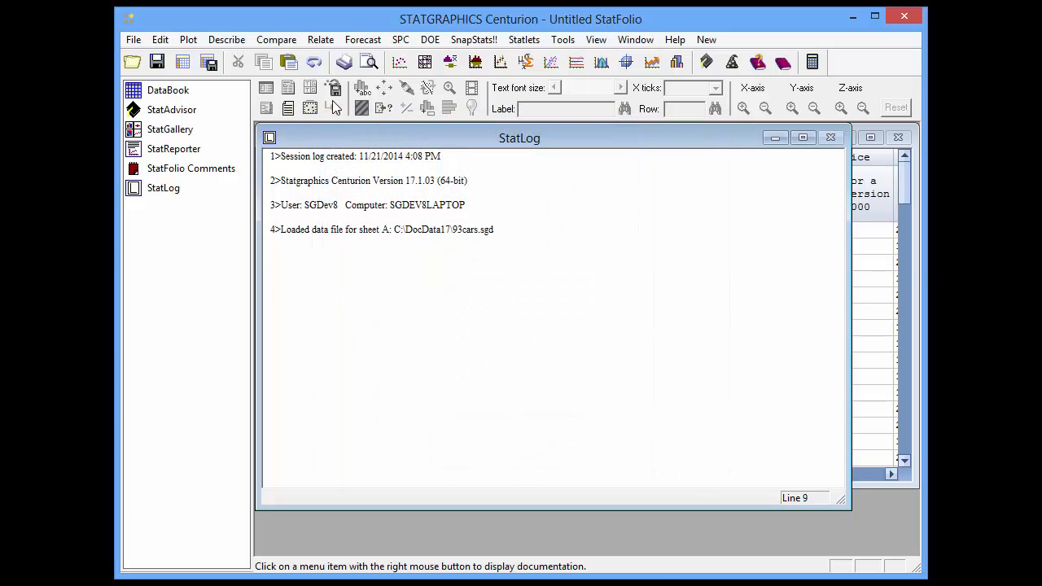
Step: Run a Linear simple regression of MPG Highway on Horsepower with the default tables and graphs, and review its StatLog output
left_click(332, 41)
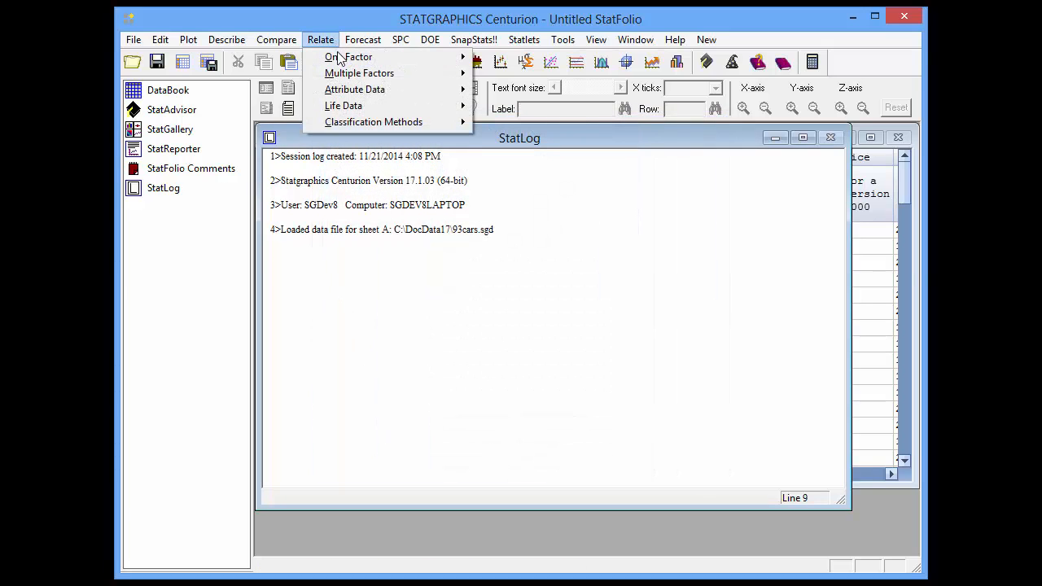
mouse_move(346, 58)
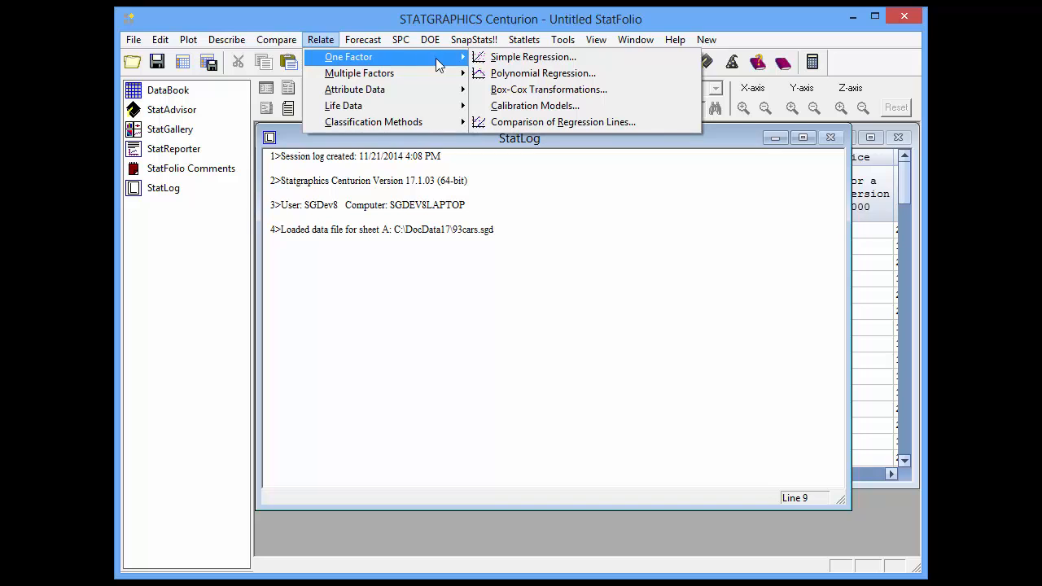
left_click(511, 57)
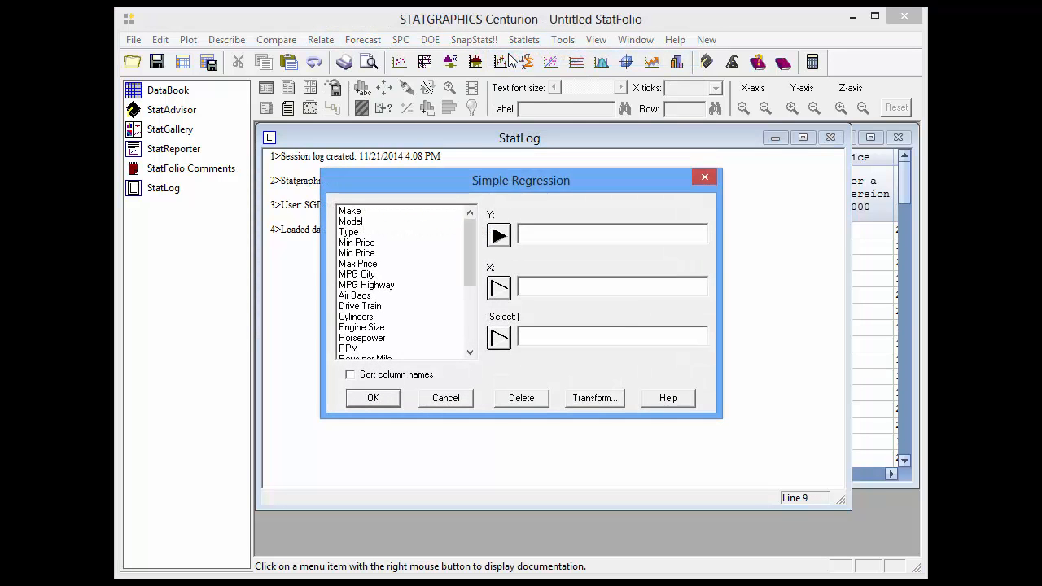
left_click(377, 286)
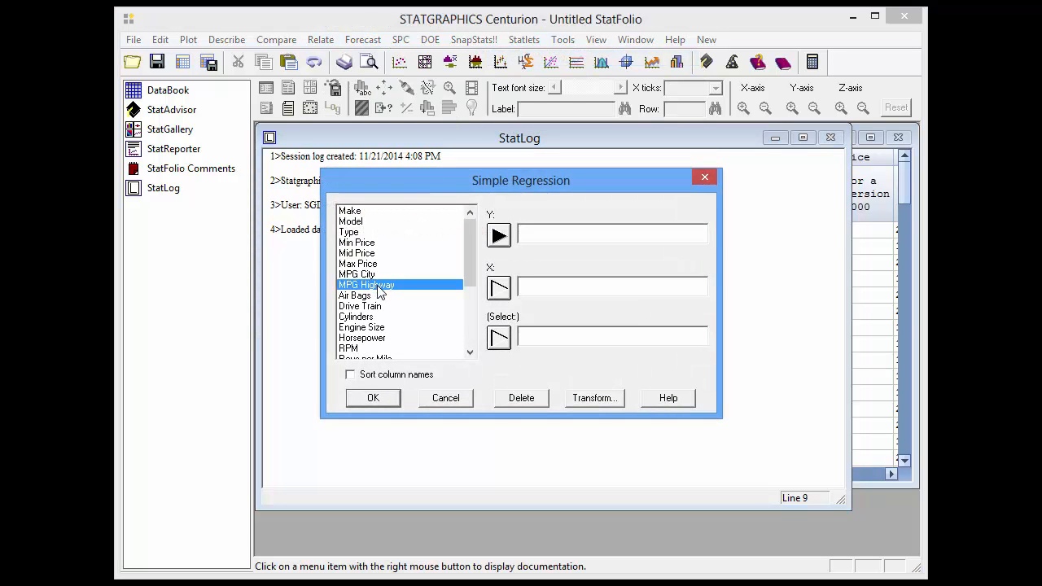
left_click(498, 236)
left_click(381, 338)
left_click(493, 293)
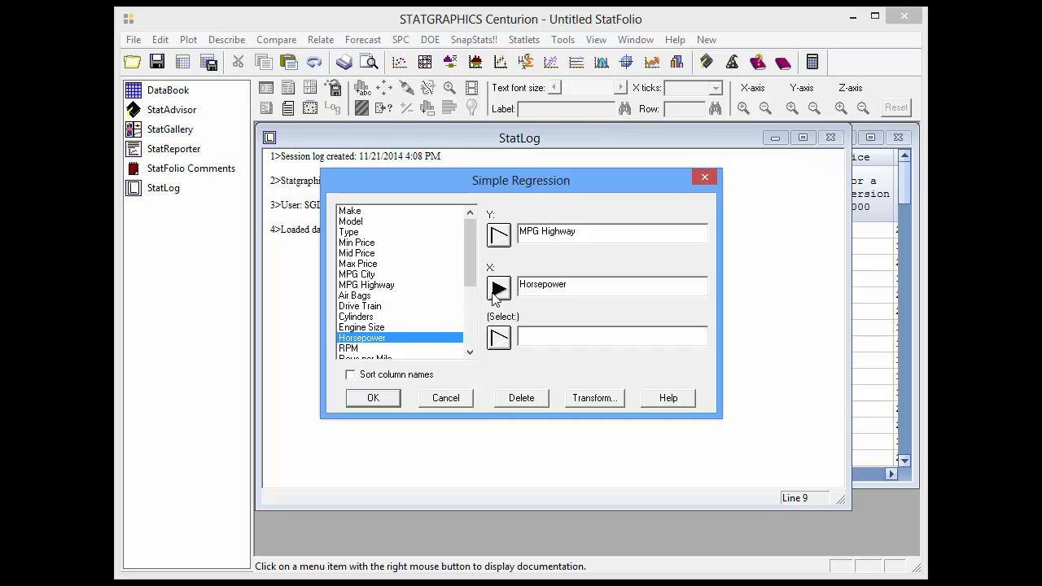
left_click(387, 401)
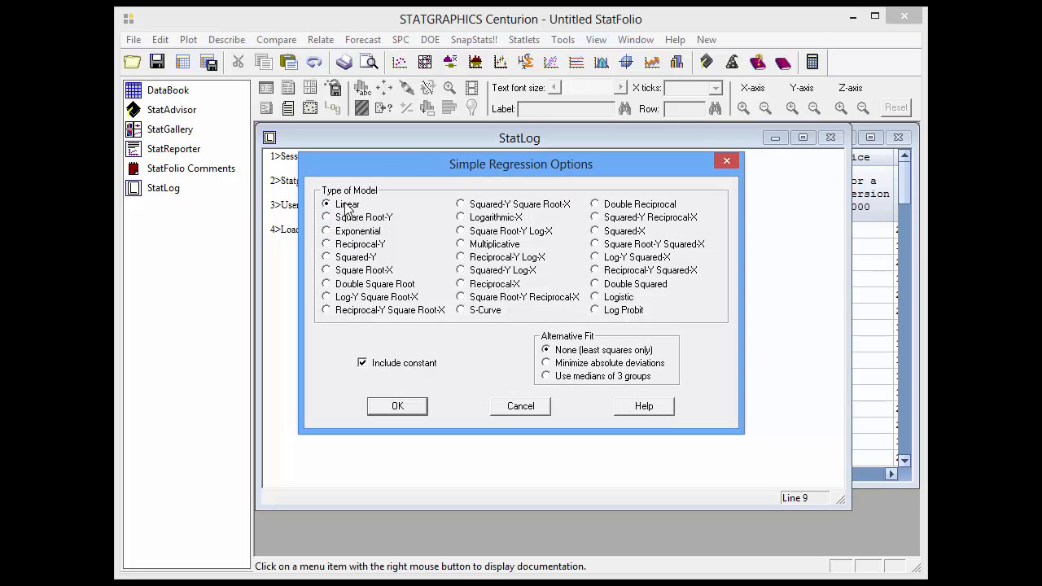
left_click(397, 411)
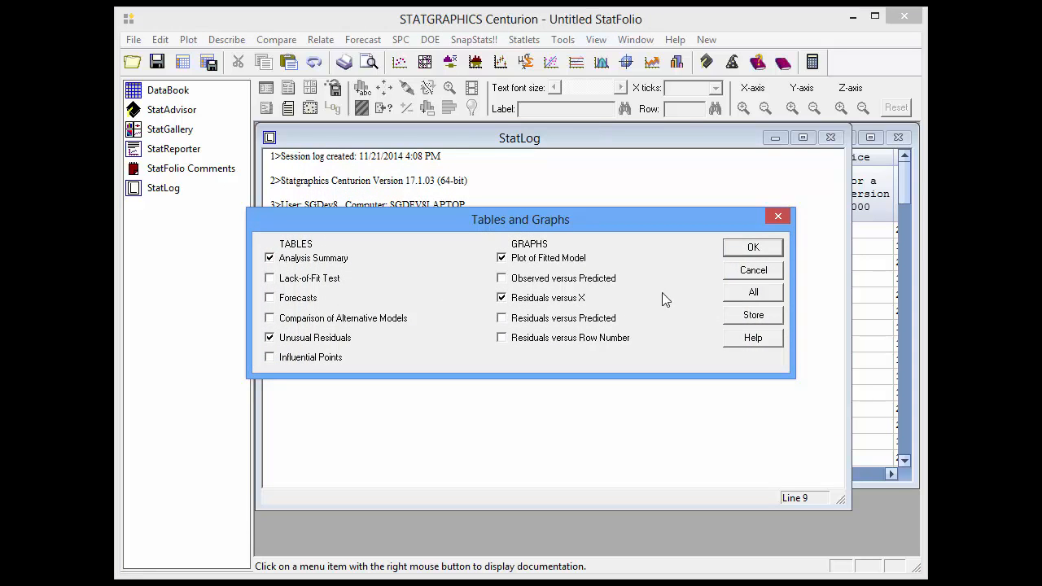
left_click(756, 251)
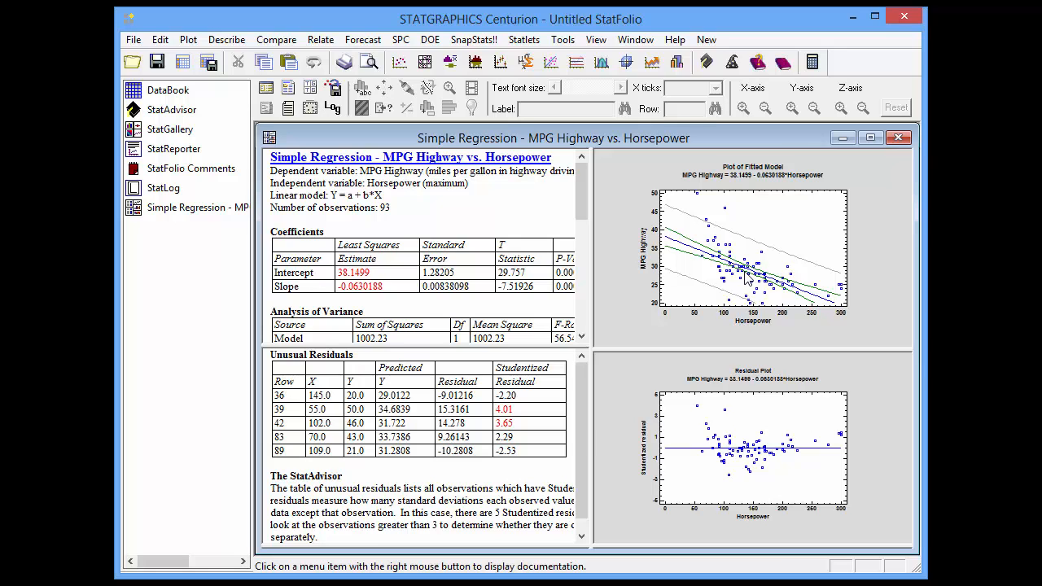
left_click(166, 190)
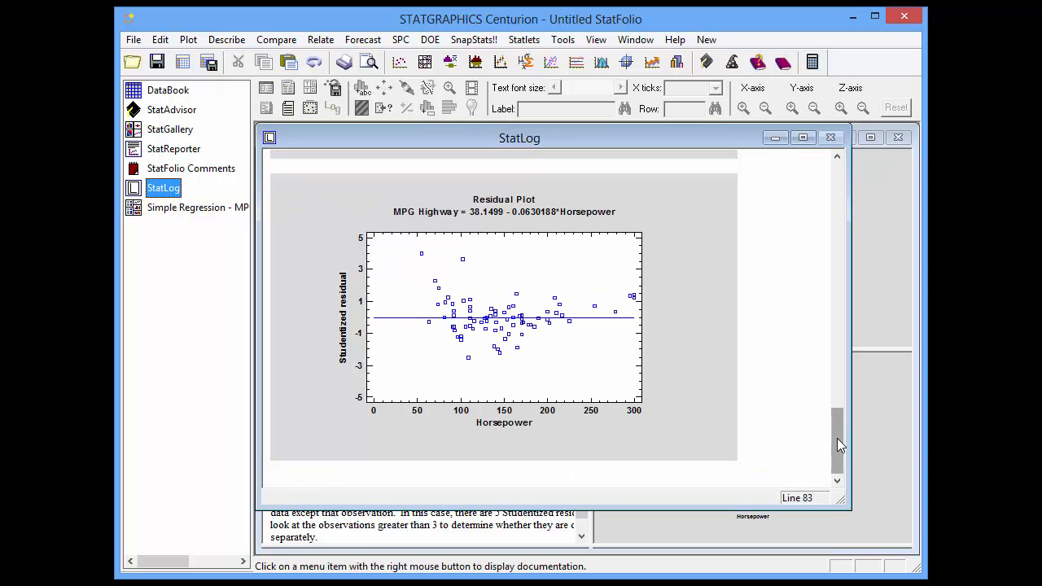
mouse_move(837, 438)
left_mouse_down()
mouse_move(833, 185)
mouse_move(848, 295)
mouse_move(845, 448)
left_mouse_up()
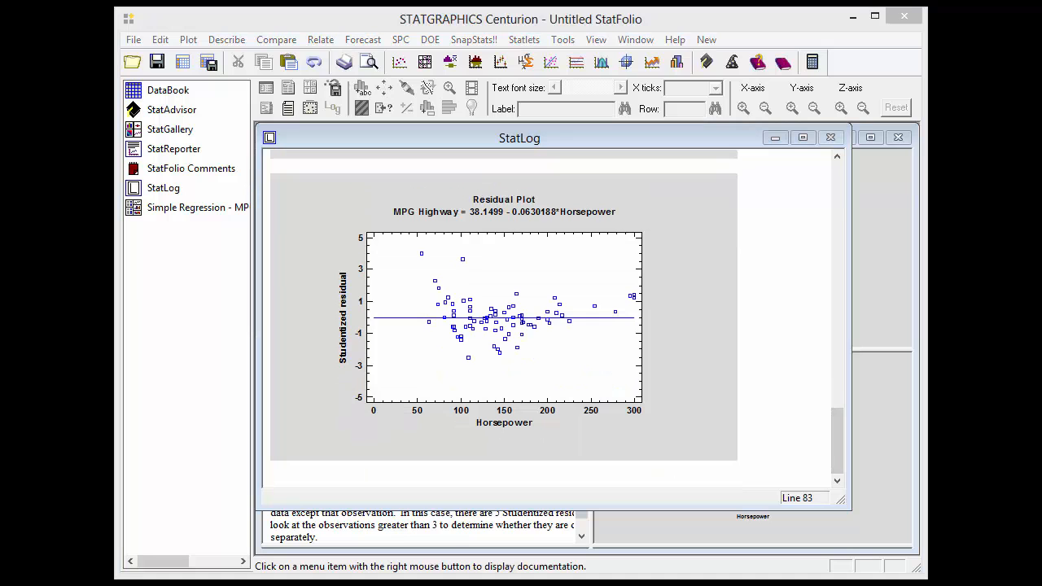
Step: Change the MPG Highway versus Horsepower regression to a Multiplicative model
left_click(215, 204)
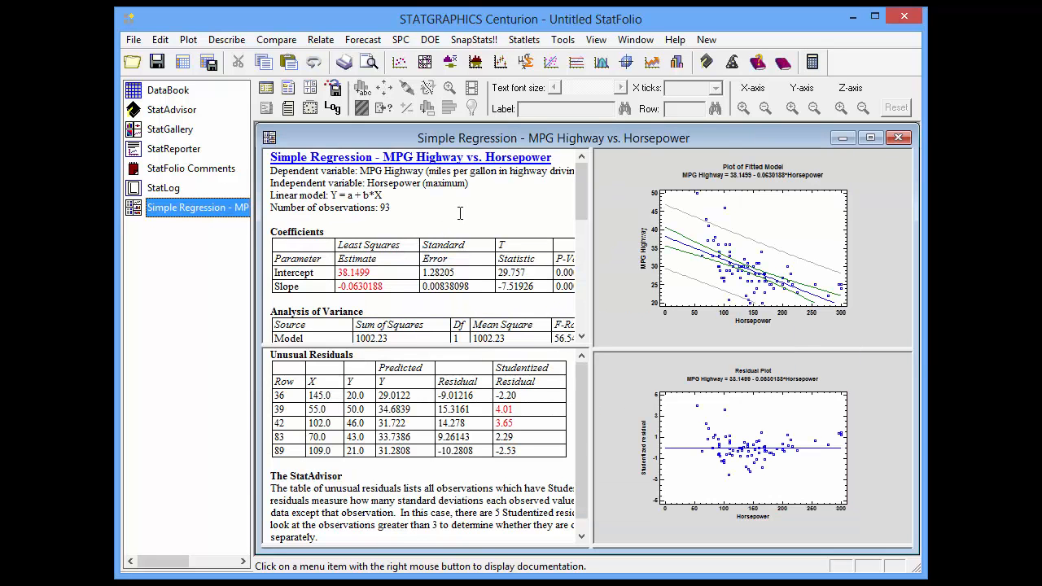
right_click(462, 211)
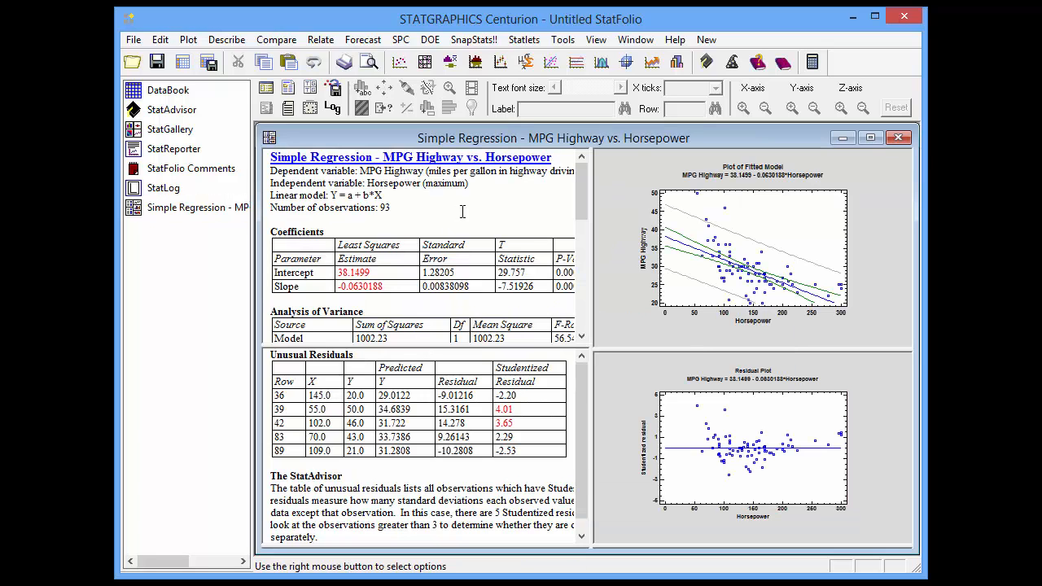
left_click(493, 239)
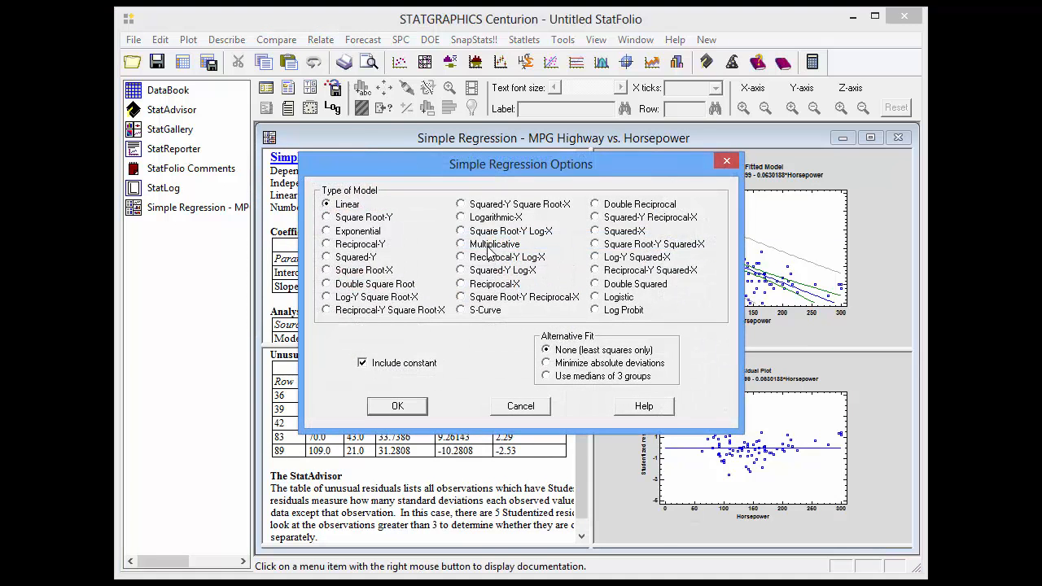
left_click(413, 409)
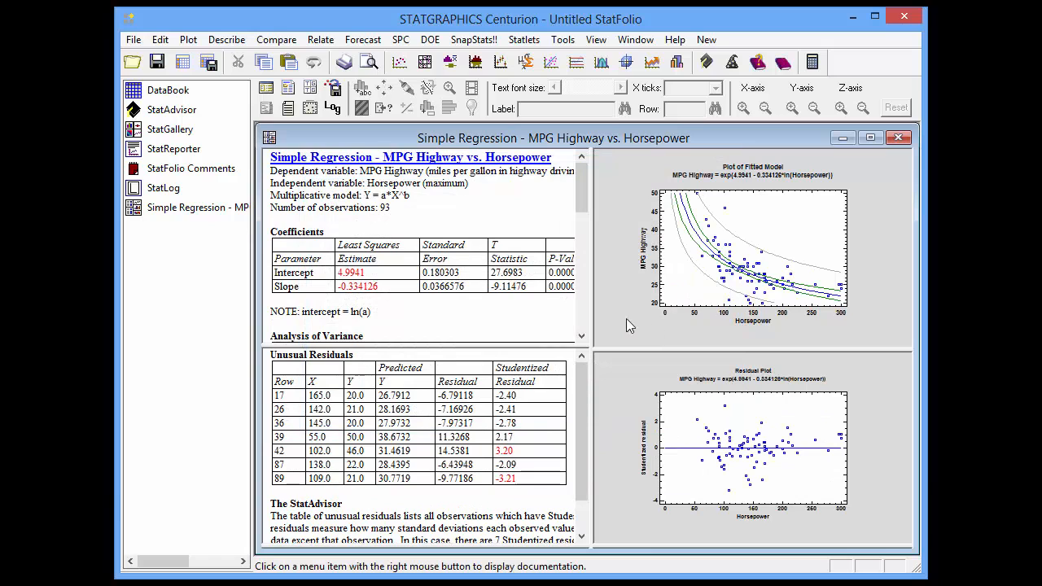
Step: Examine the StatLog entries recorded for the Multiplicative regression
left_click(181, 188)
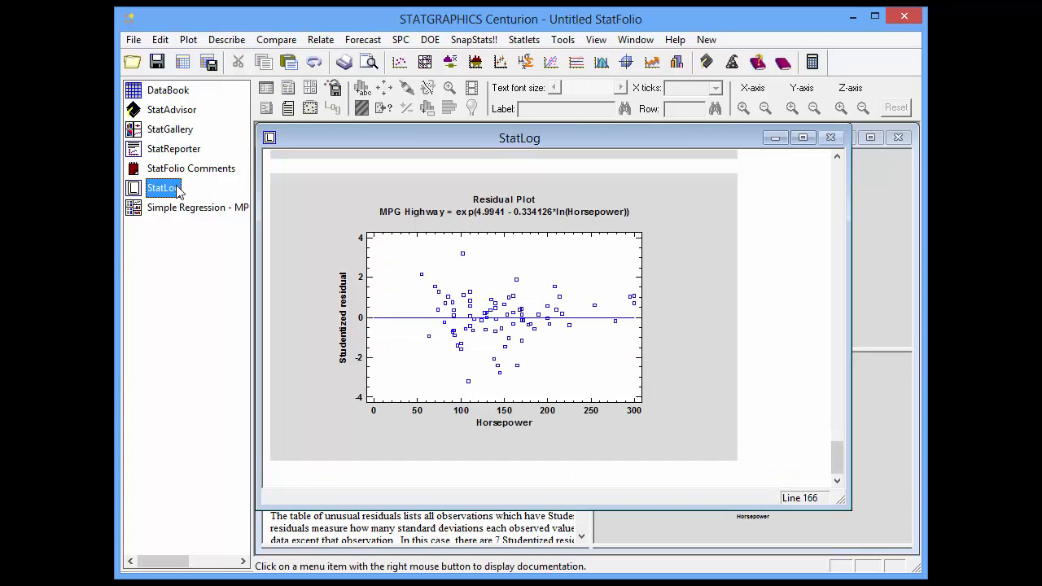
left_click(837, 156)
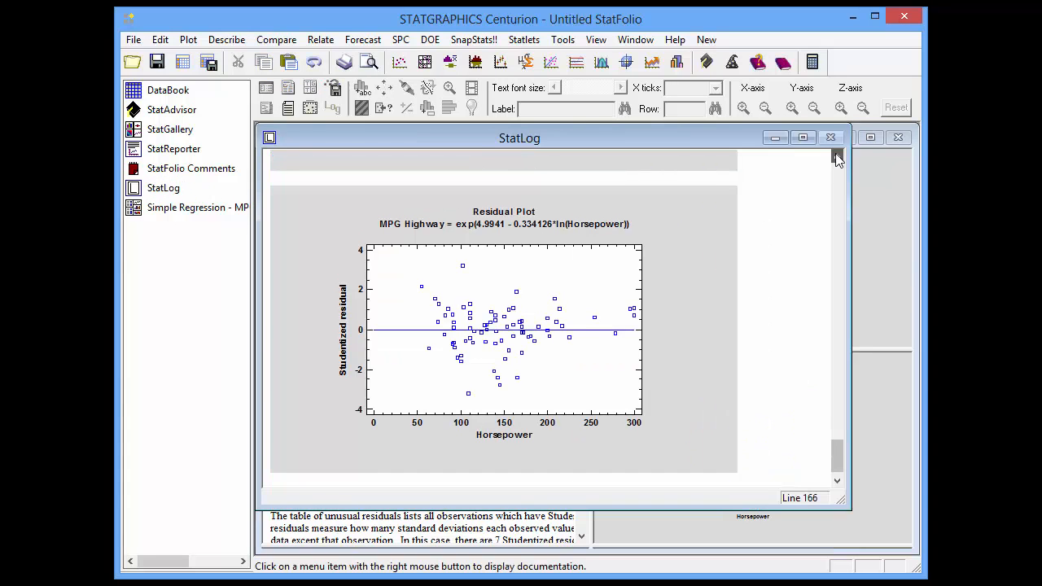
left_click_drag(837, 157, 837, 157)
left_click_drag(837, 234, 863, 472)
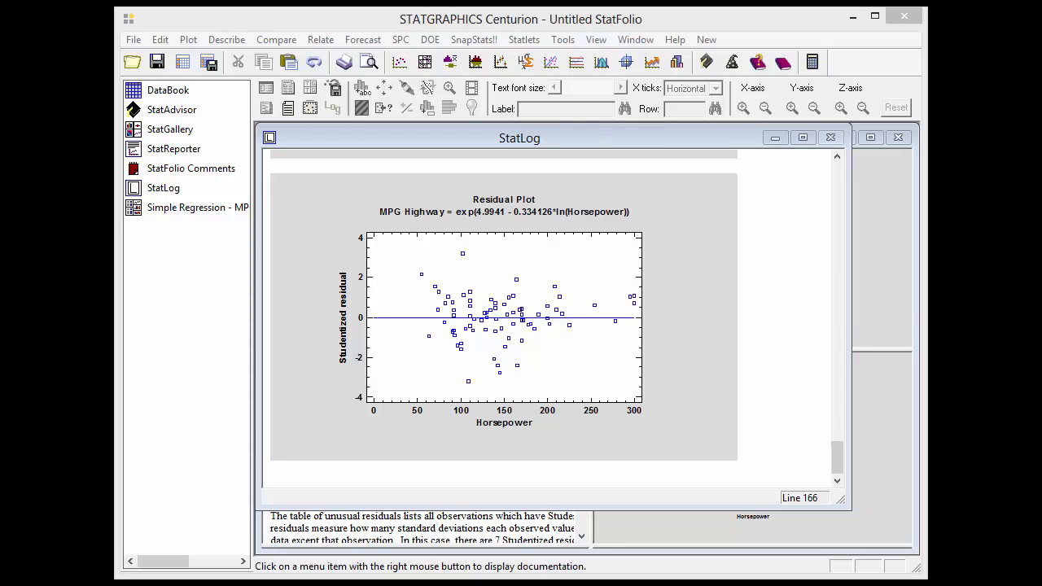
Step: Enlarge the Plot of Fitted Model and identify its points by Model using the "Click point to label" option
left_click(882, 304)
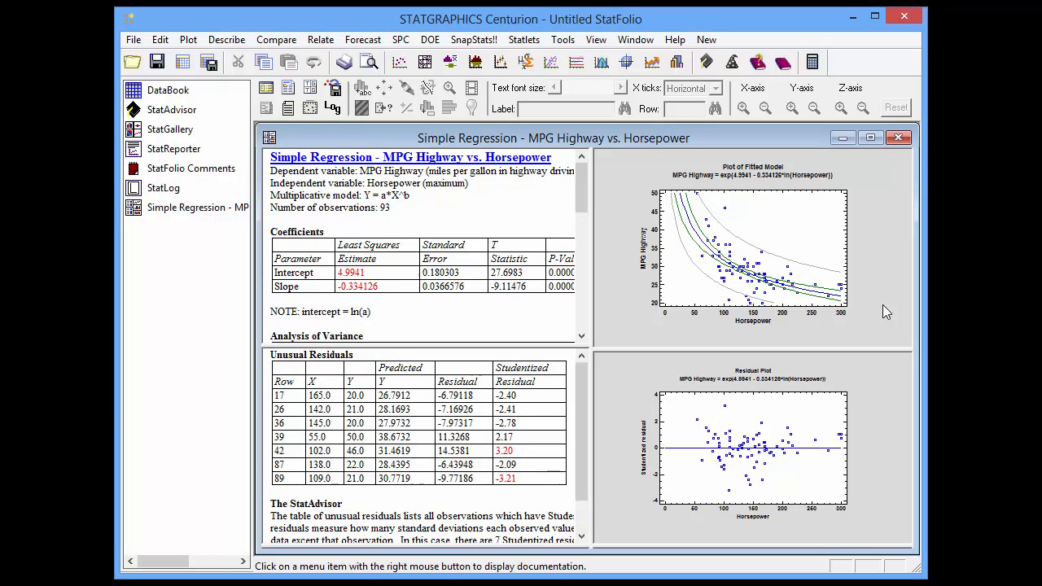
double_click(883, 304)
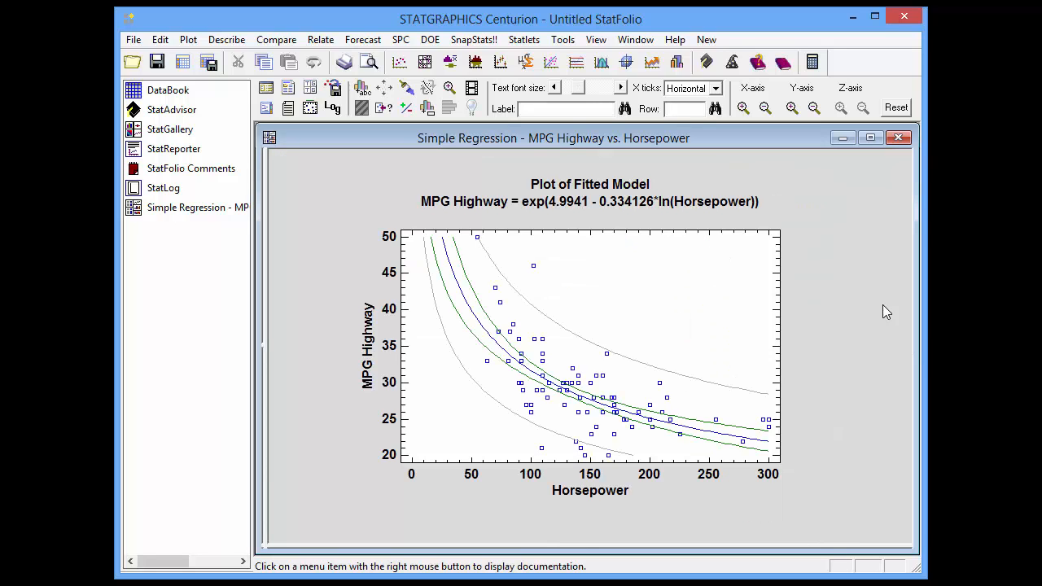
left_click(380, 113)
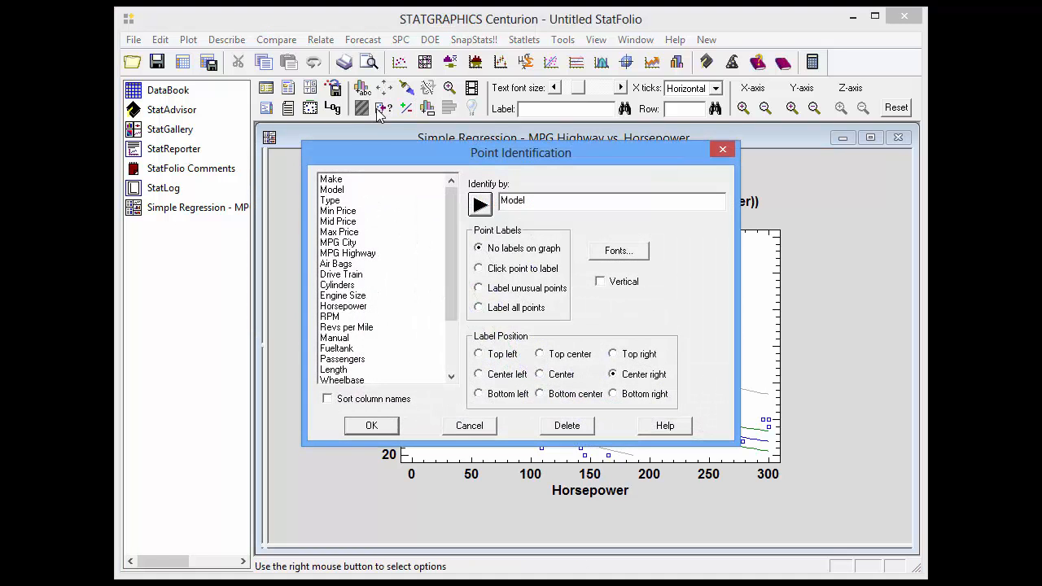
left_click(337, 191)
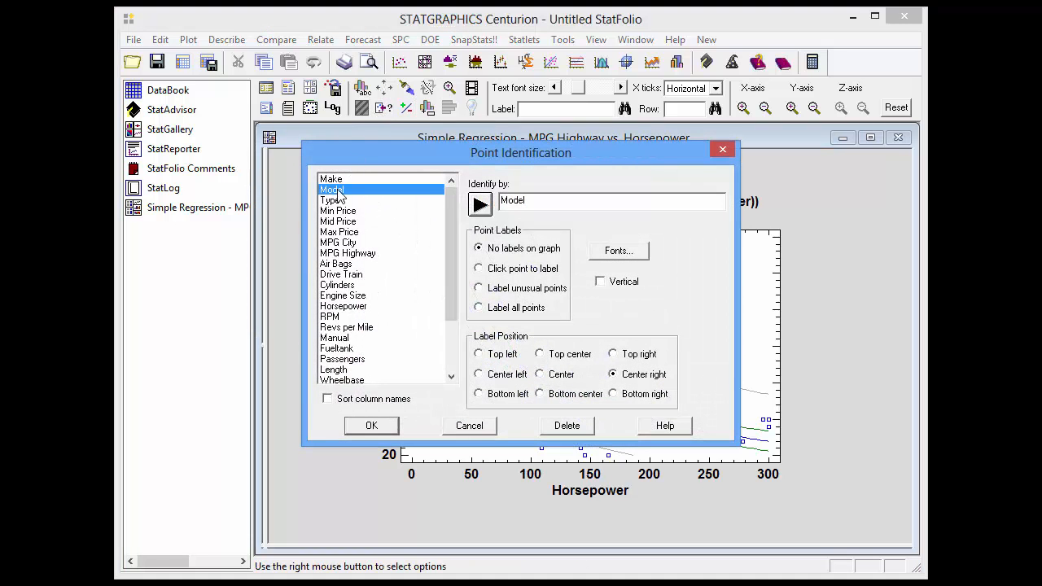
left_click(479, 209)
left_click(498, 275)
left_click(390, 424)
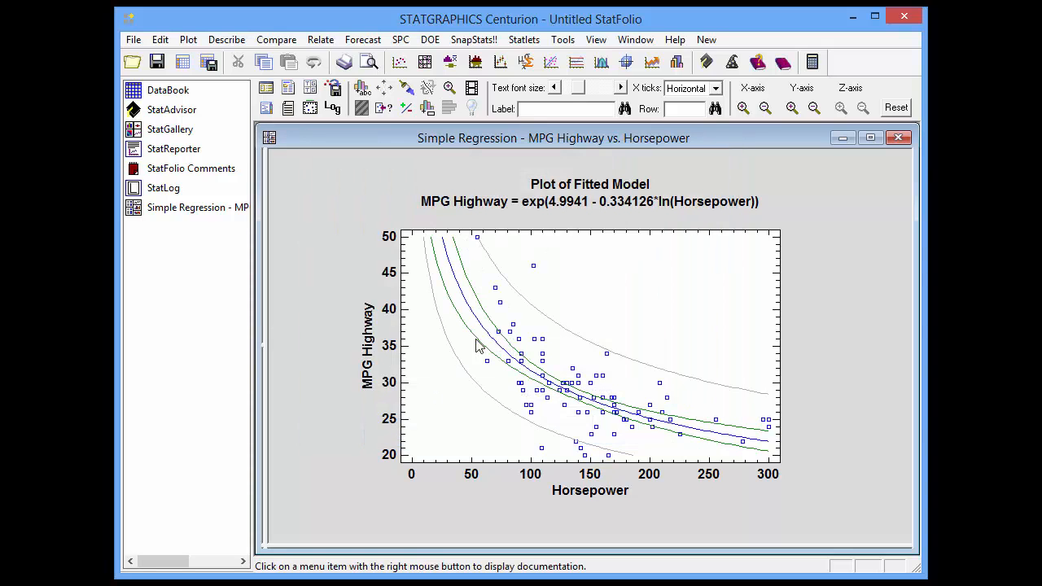
Step: Label the outlying point at 102 horsepower and 46 MPG, add the graph to the session log and view it in the StatLog
left_click(534, 269)
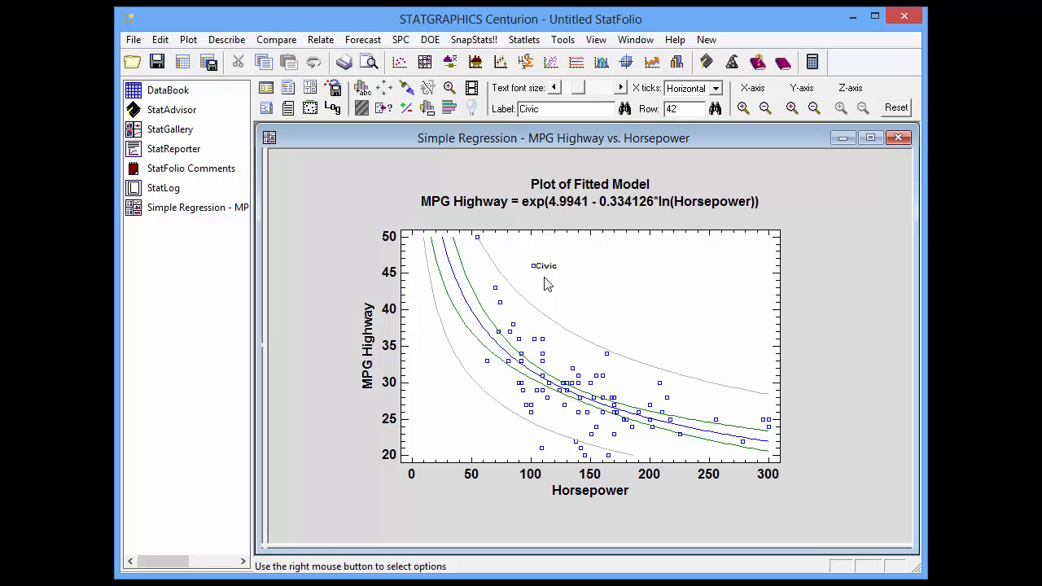
left_click(333, 112)
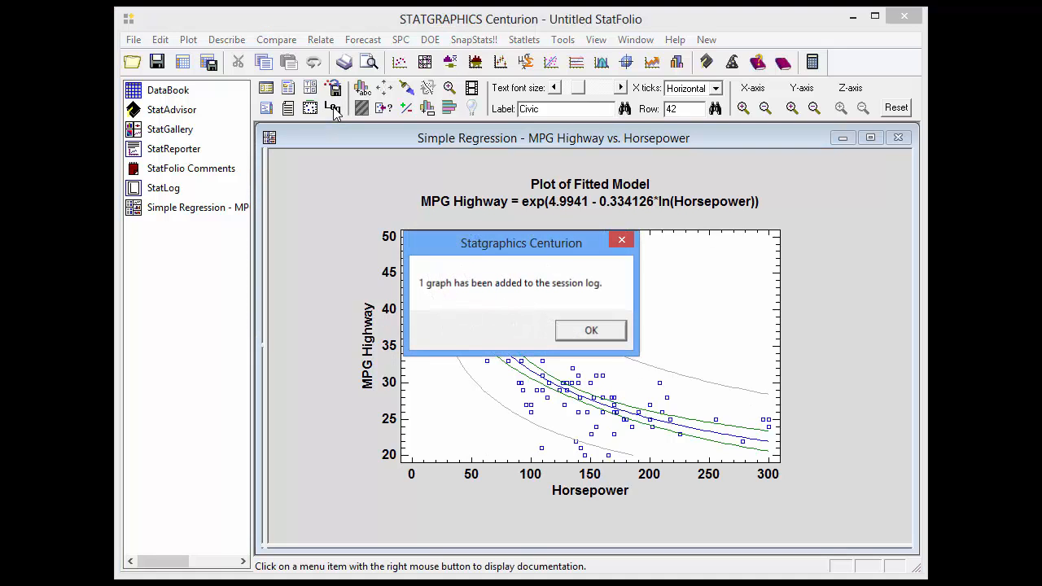
left_click(590, 331)
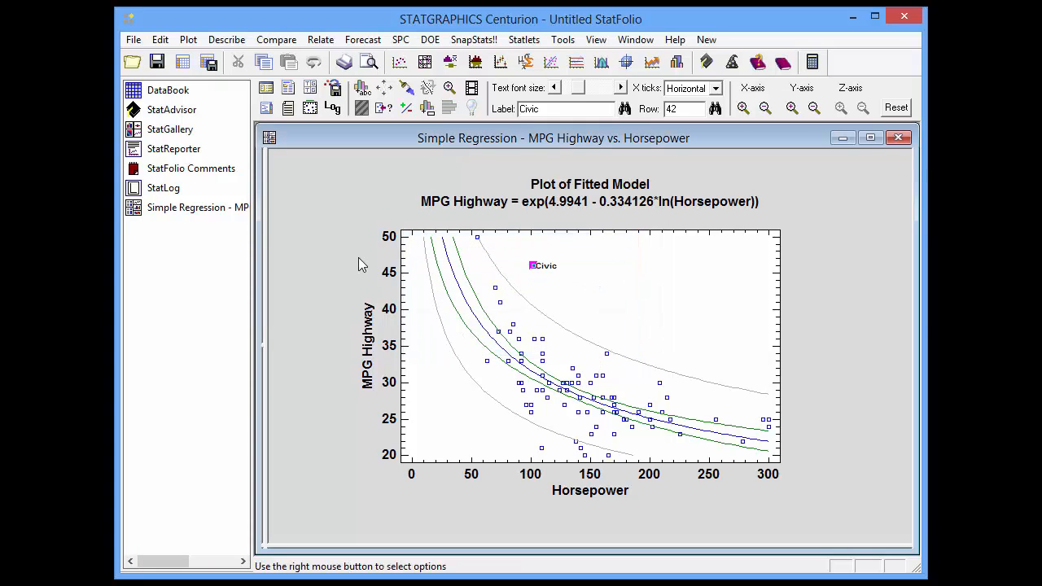
left_click(166, 188)
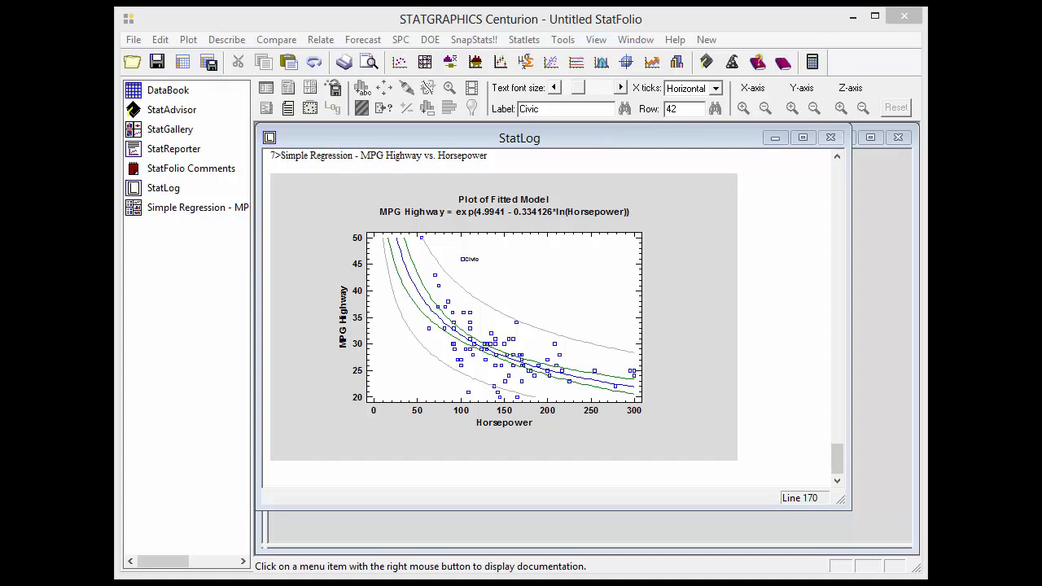
Step: Set the Min Price of the Honda Civic in row 42 of the DataBook to 10 and check the change in the StatLog
left_click(180, 93)
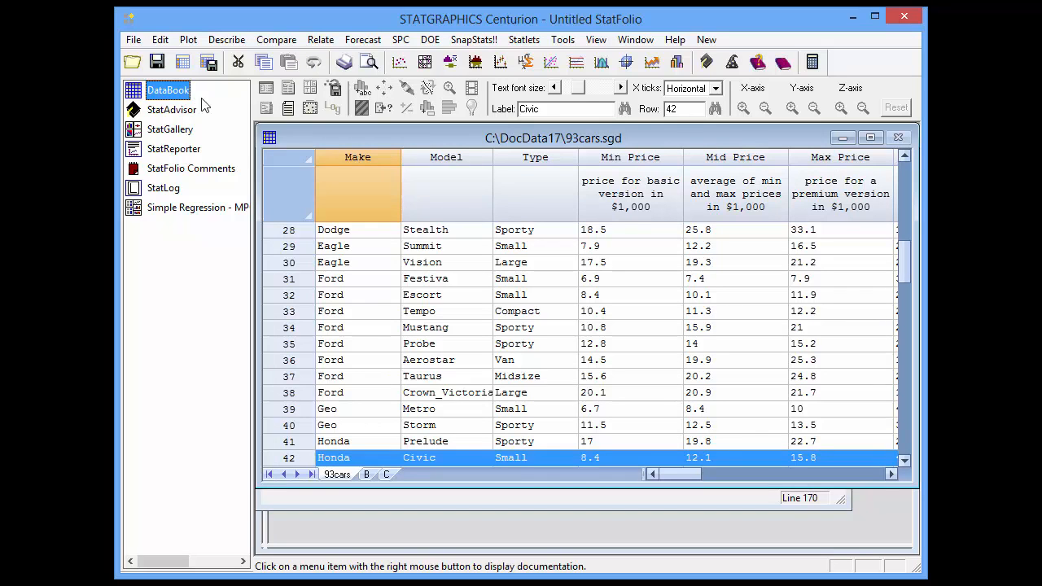
left_click(631, 234)
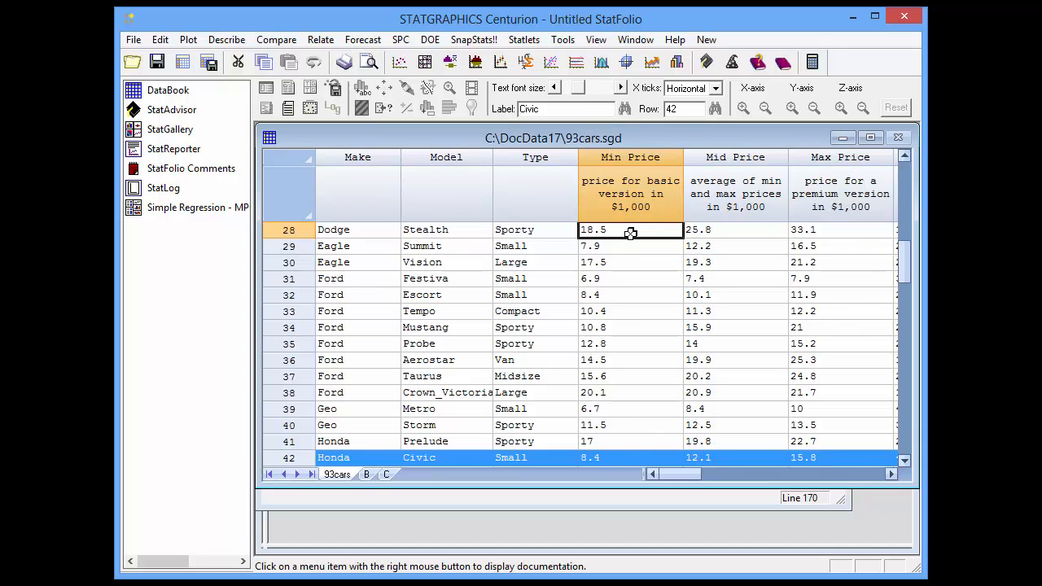
left_click(627, 455)
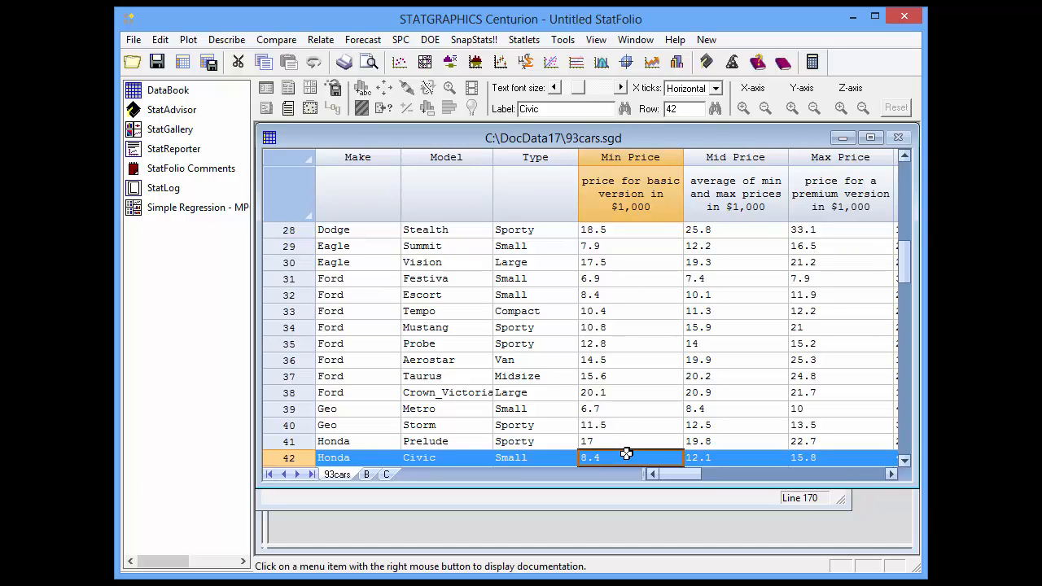
type("10")
left_click(173, 194)
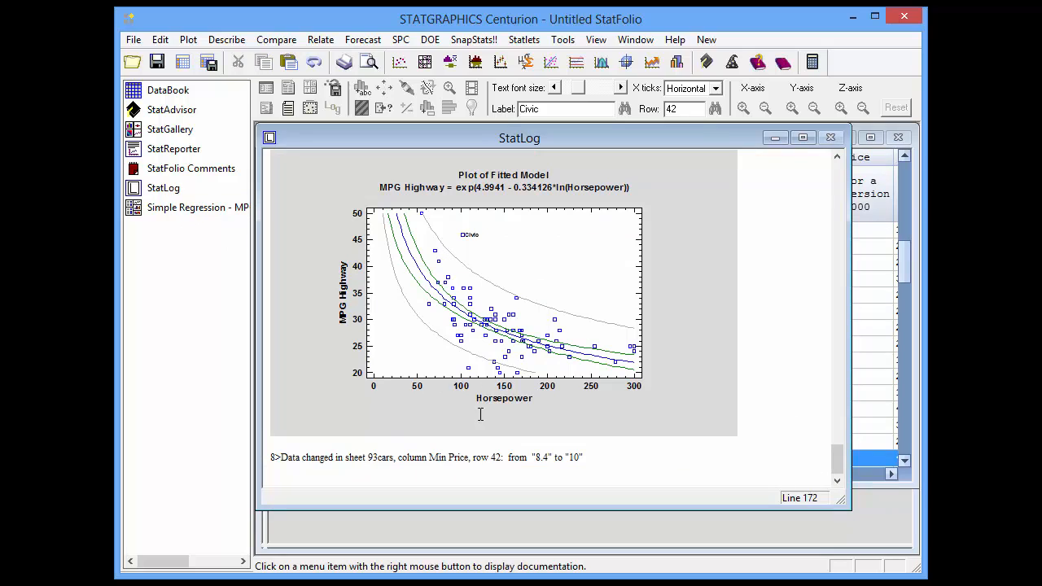
left_click(583, 457)
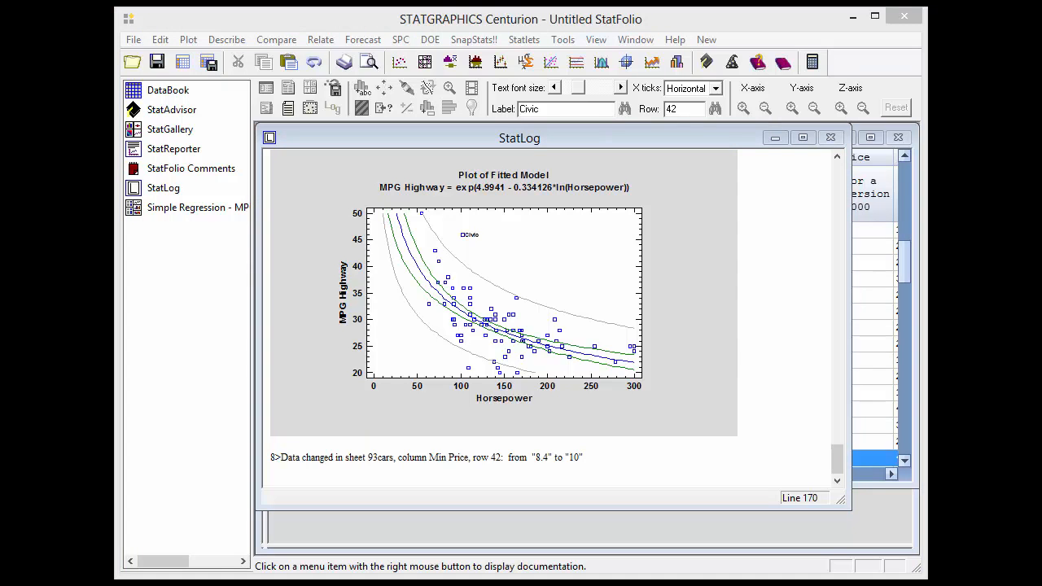
Step: Save the StatLog as the Rich Text file StatLog in the Data folder
right_click(753, 232)
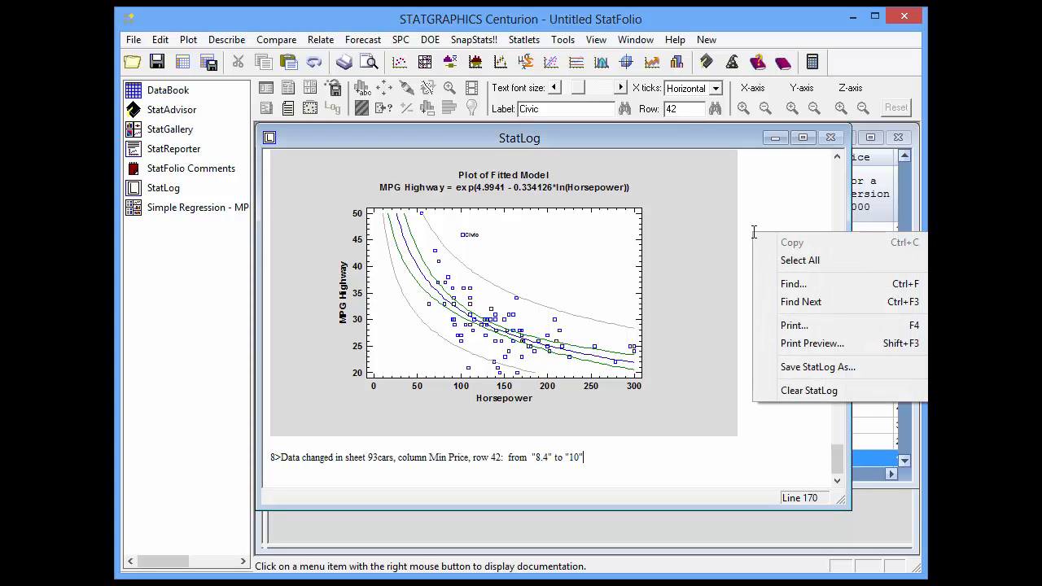
left_click(817, 366)
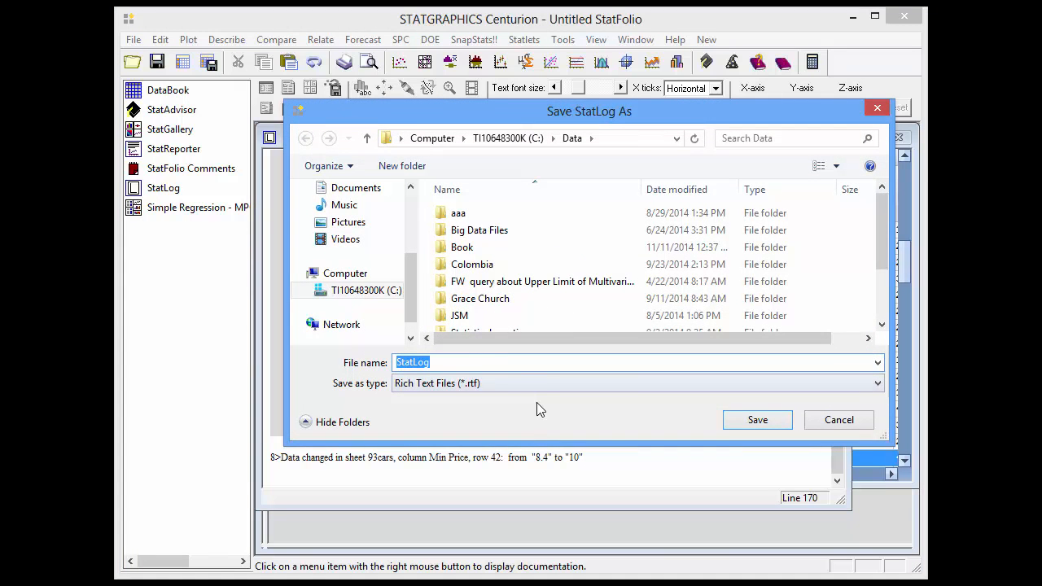
left_click(496, 359)
left_click(758, 420)
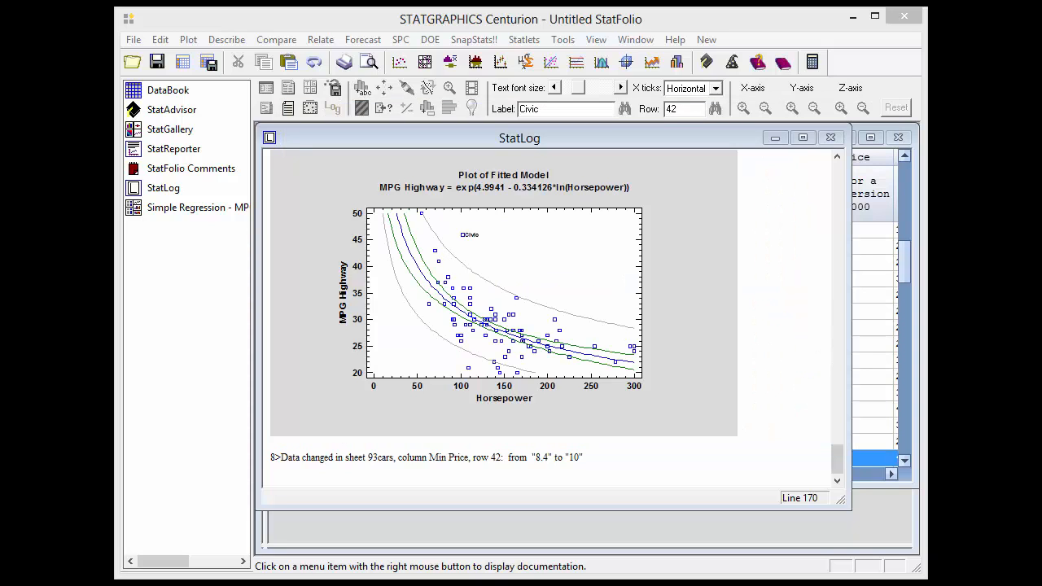